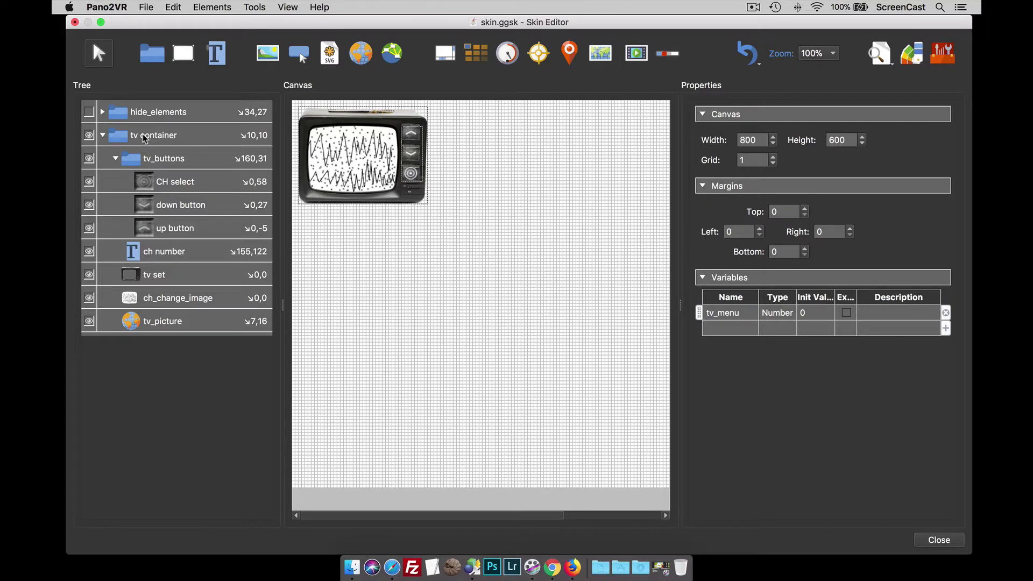
- Give the tv container a Start action of type Visibility, Hide Element, targeting _self
{"action": "left_click", "coordinate": [170, 136]}
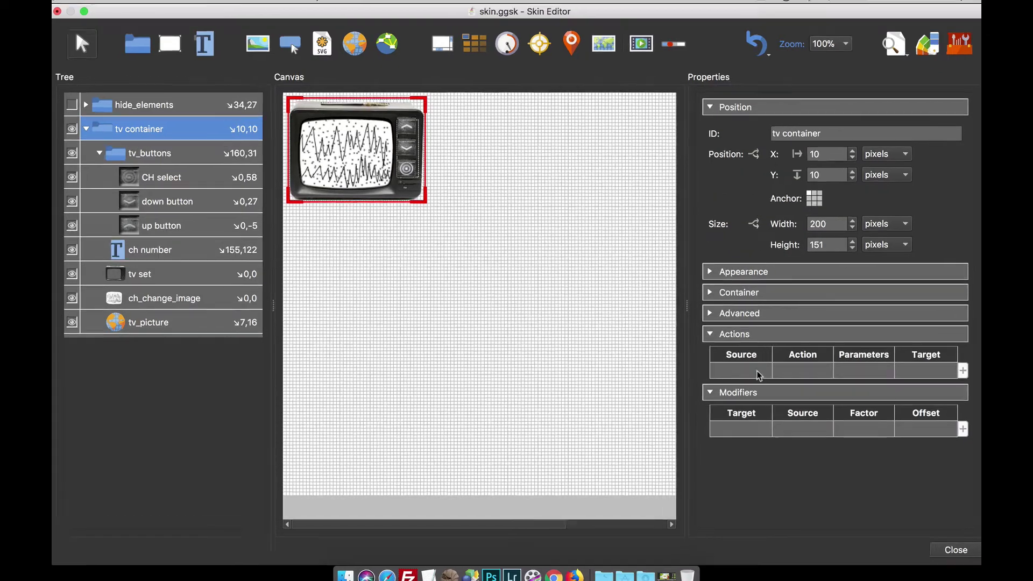
{"action": "double_click", "coordinate": [771, 370]}
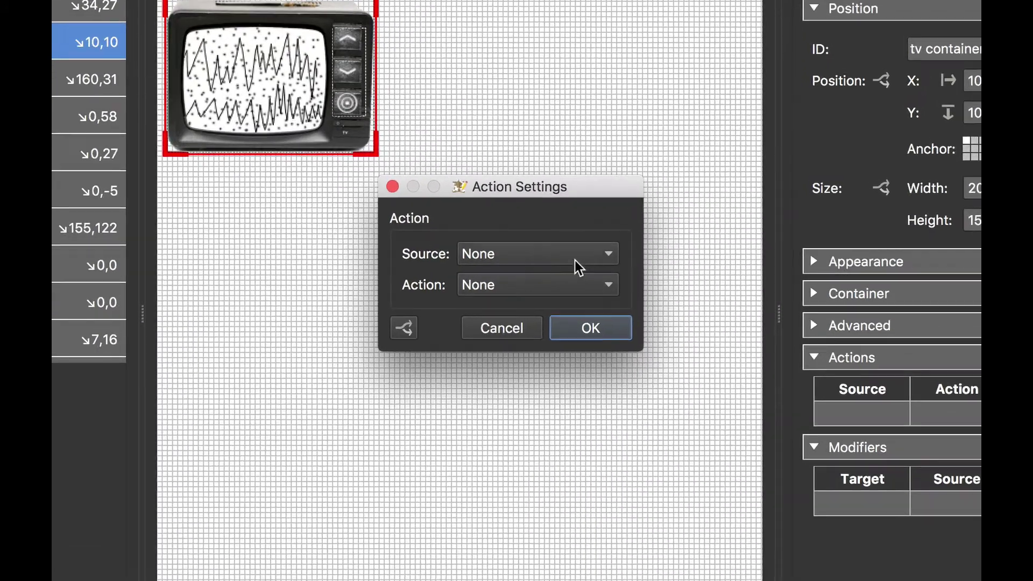
{"action": "left_click", "coordinate": [553, 269]}
{"action": "left_click", "coordinate": [544, 478]}
{"action": "left_click", "coordinate": [618, 288]}
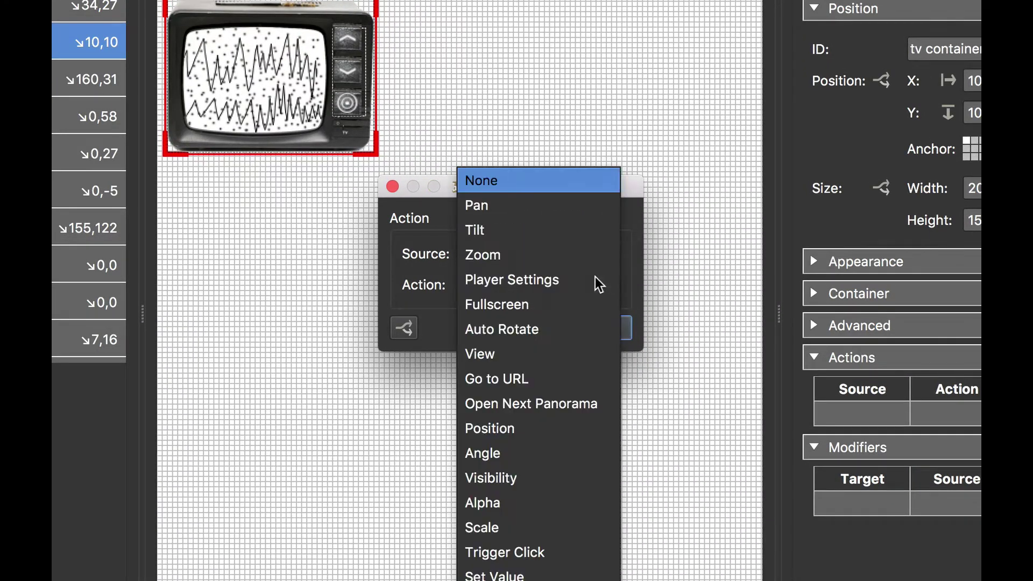
{"action": "left_click", "coordinate": [580, 481]}
{"action": "left_click", "coordinate": [554, 321]}
{"action": "left_click", "coordinate": [552, 338]}
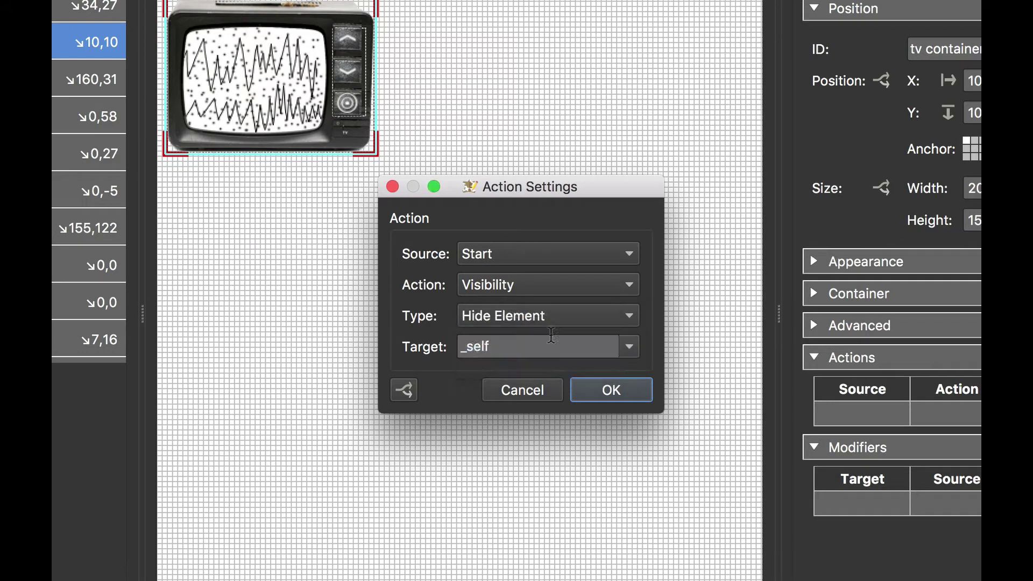
{"action": "left_click", "coordinate": [623, 394]}
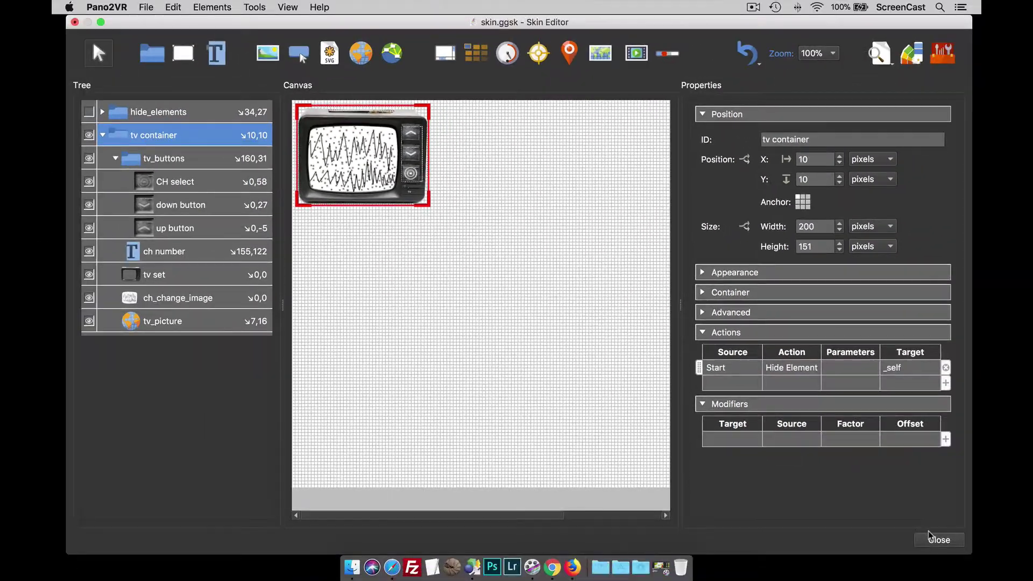
- Save the skin and regenerate the tour output, overwriting the existing output
{"action": "left_click", "coordinate": [939, 540]}
{"action": "left_click", "coordinate": [612, 299]}
{"action": "left_click", "coordinate": [806, 245]}
{"action": "left_click", "coordinate": [604, 286]}
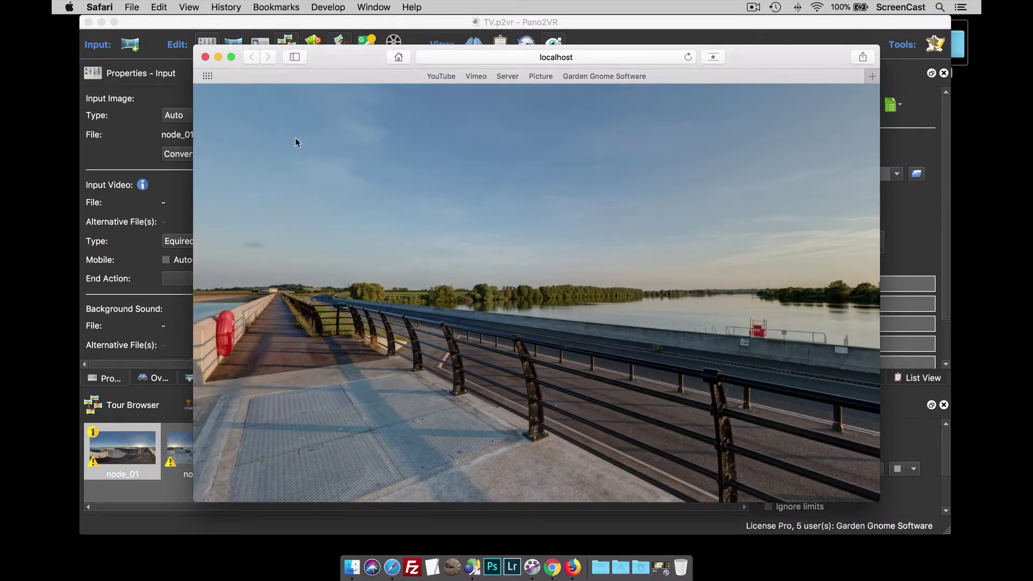
- Close the Safari preview and reselect the tv container in the reopened Skin Editor
{"action": "left_click", "coordinate": [205, 56]}
{"action": "left_click", "coordinate": [820, 205]}
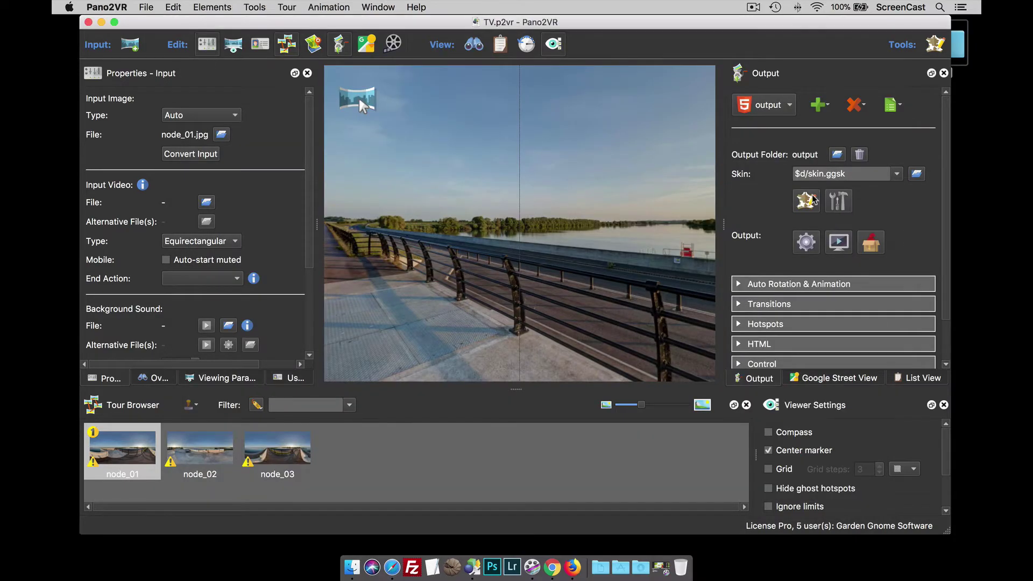
{"action": "left_click", "coordinate": [170, 136]}
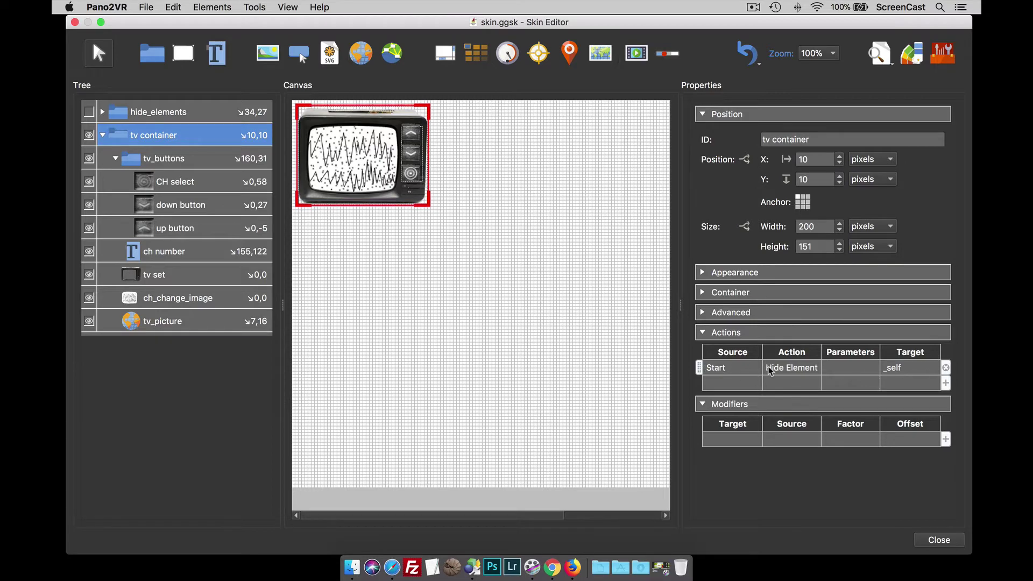
- Add an Advanced > Browser condition to the Start Hide Element action's filter
{"action": "double_click", "coordinate": [722, 369]}
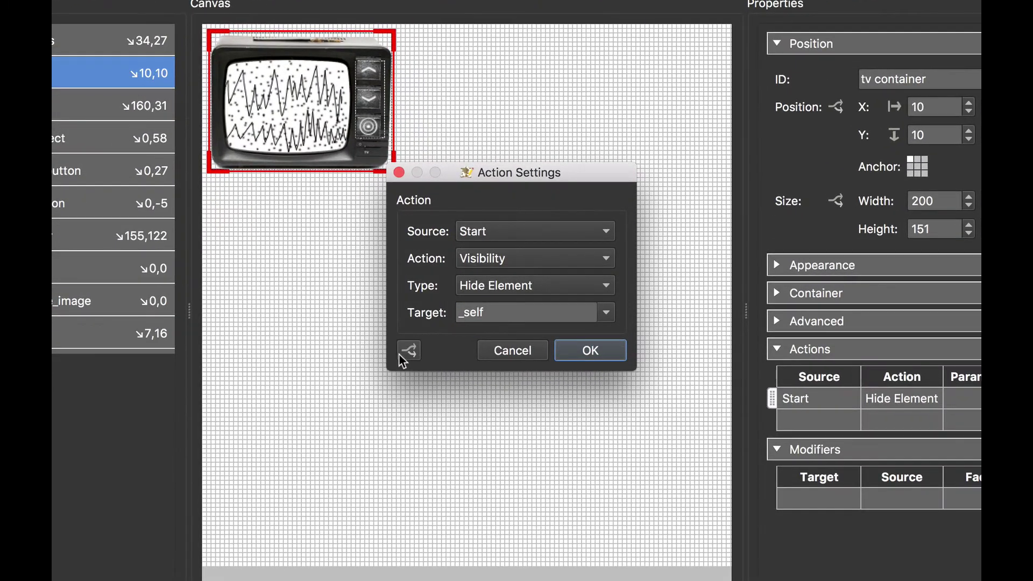
{"action": "left_click", "coordinate": [409, 351]}
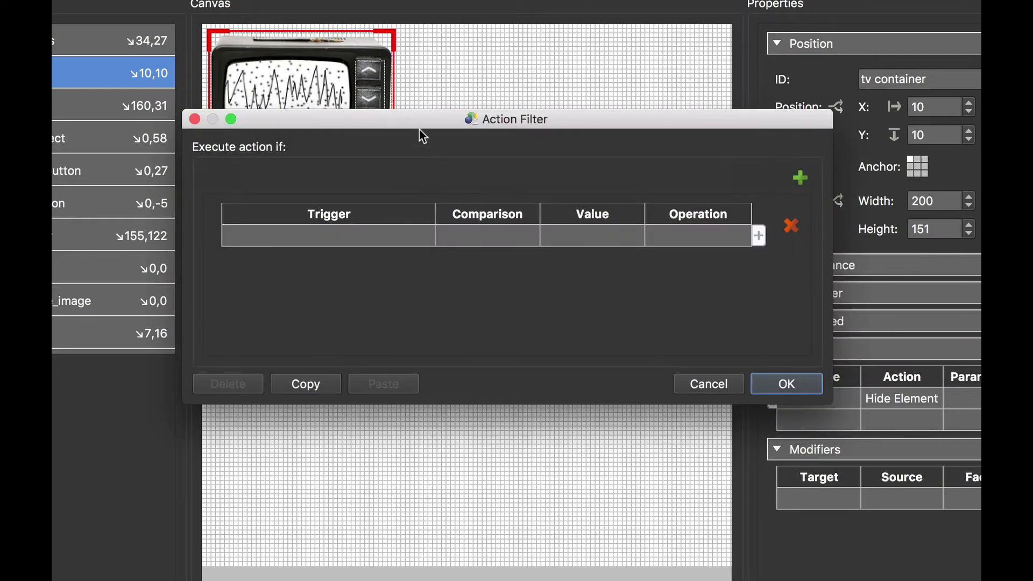
{"action": "left_click", "coordinate": [347, 237]}
{"action": "left_click", "coordinate": [345, 239]}
{"action": "mouse_move", "coordinate": [347, 237]}
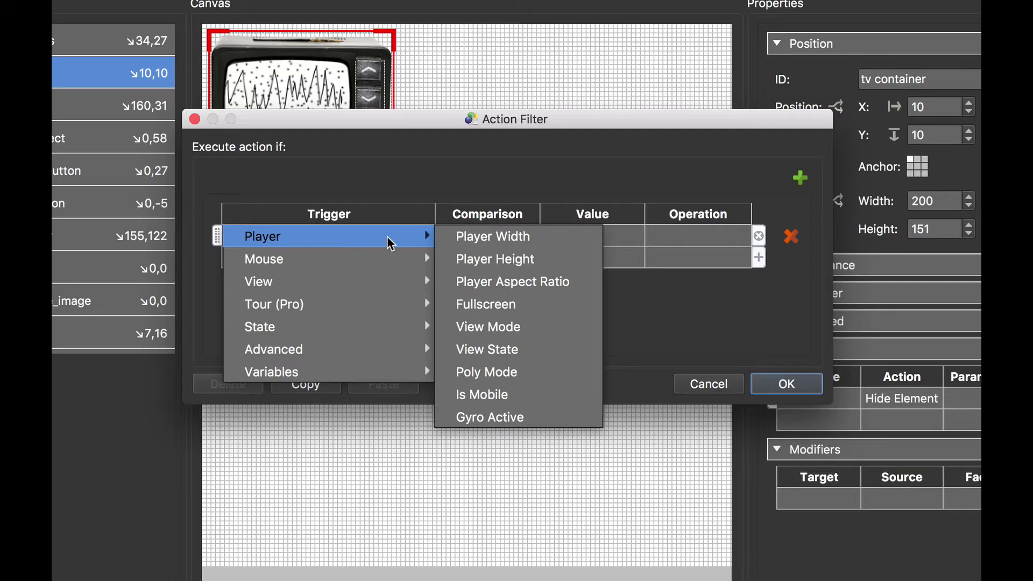
{"action": "mouse_move", "coordinate": [362, 260]}
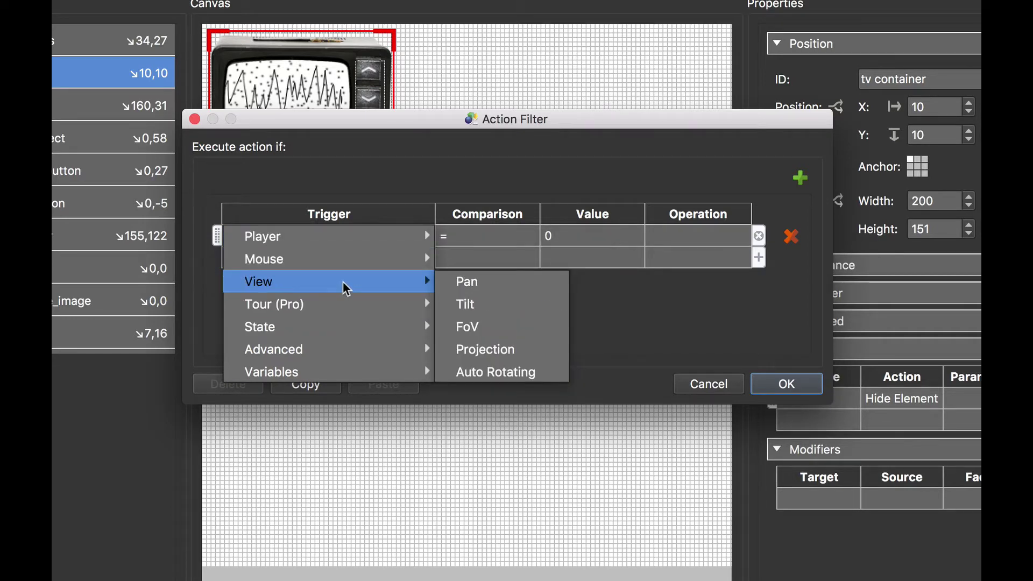
{"action": "mouse_move", "coordinate": [362, 358]}
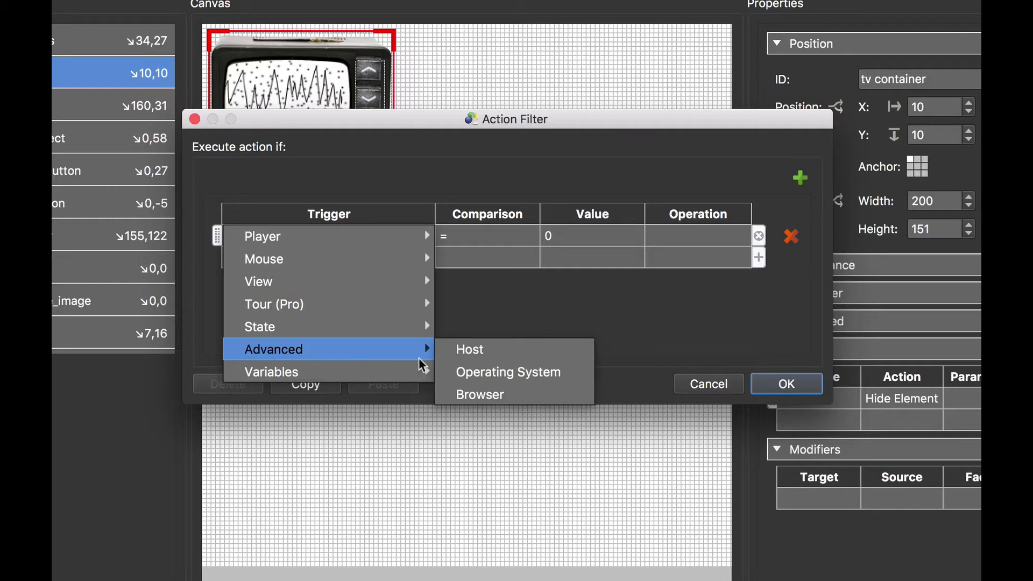
{"action": "left_click", "coordinate": [481, 395]}
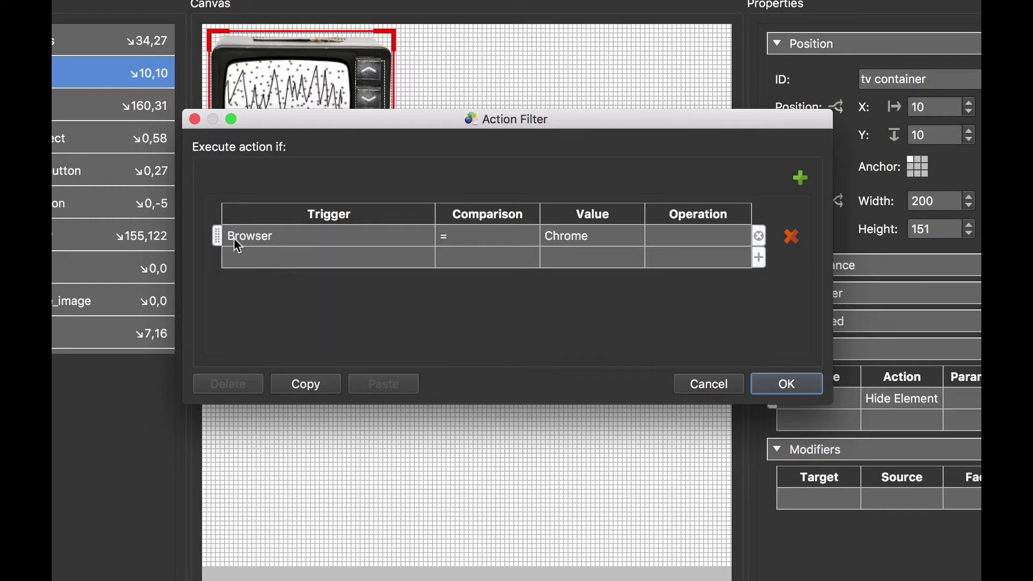
- Set the filter condition's browser to Chrome and confirm the filter and action settings
{"action": "left_click", "coordinate": [592, 240]}
{"action": "left_click", "coordinate": [595, 237]}
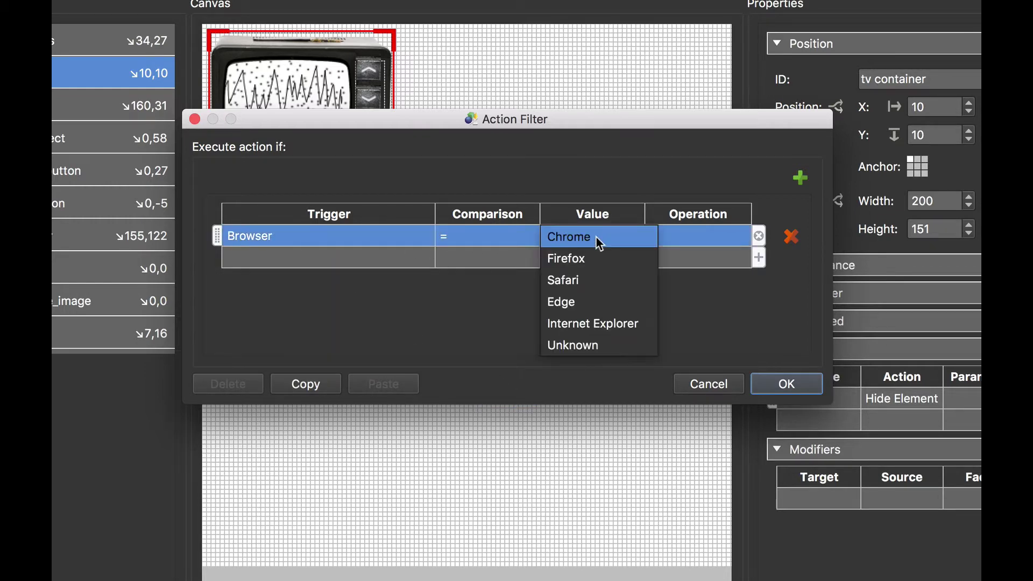
{"action": "left_click", "coordinate": [594, 255]}
{"action": "left_click", "coordinate": [760, 381]}
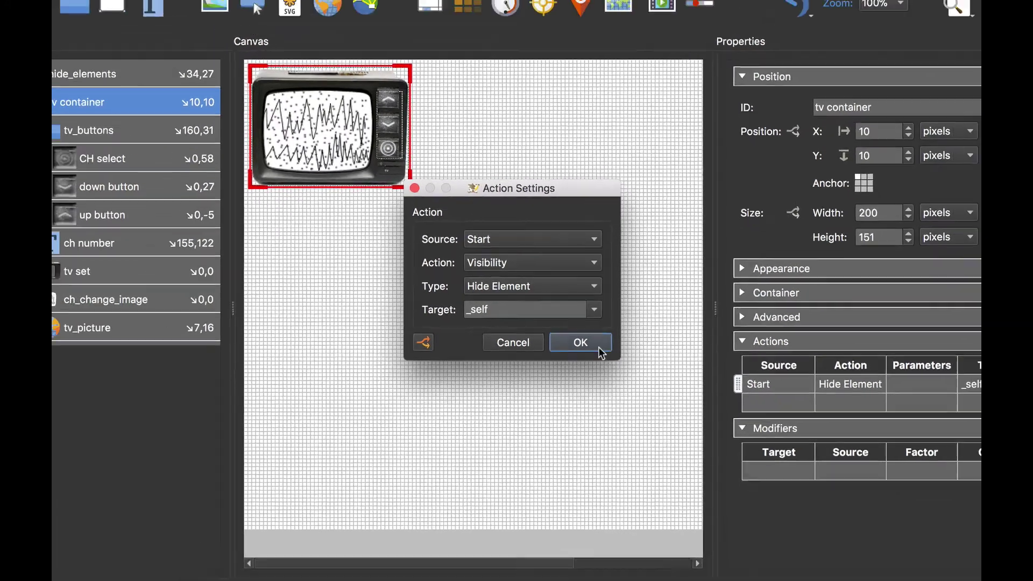
{"action": "left_click", "coordinate": [591, 350]}
- Save the filtered skin, regenerate the output over the old one, and launch Google Chrome
{"action": "left_click", "coordinate": [948, 541]}
{"action": "left_click", "coordinate": [597, 297]}
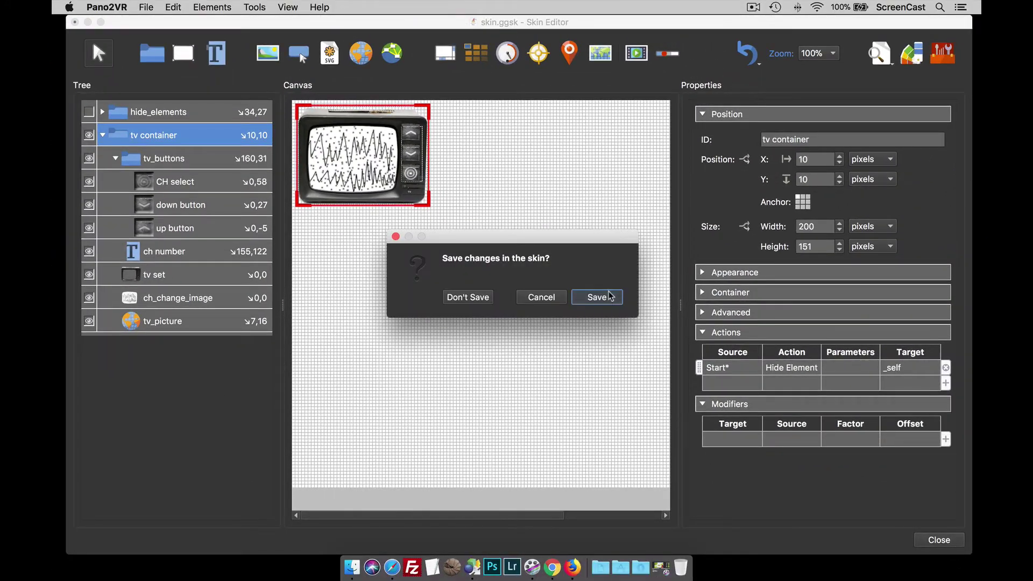
{"action": "left_click", "coordinate": [806, 242]}
{"action": "left_click", "coordinate": [590, 282]}
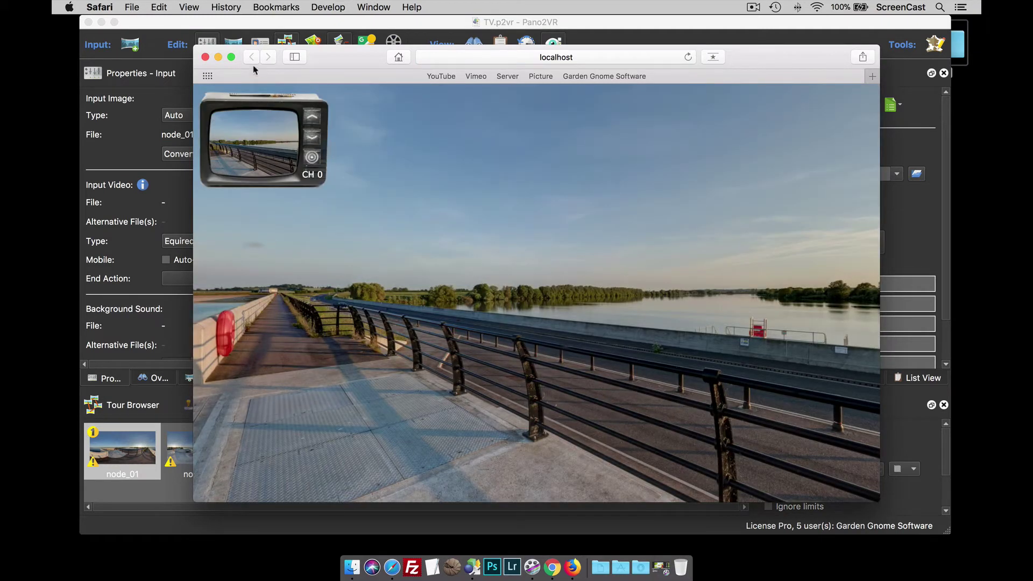
{"action": "left_click", "coordinate": [557, 560]}
- Load the localhost:8000 tour preview in Chrome, then bring Firefox to the front
{"action": "left_click_drag", "start_coordinate": [281, 80], "coordinate": [498, 58]}
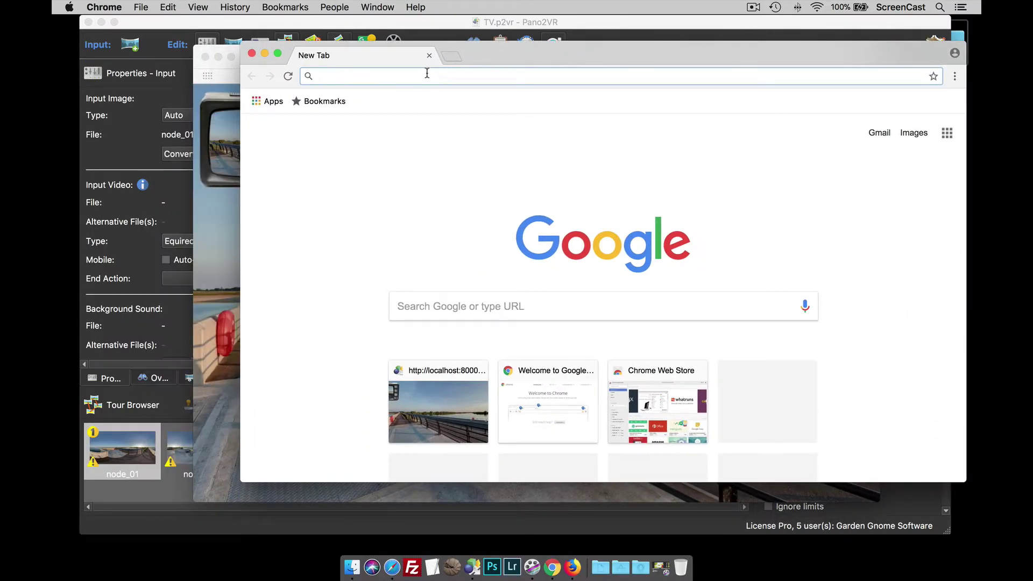
{"action": "type", "text": "localhost:8000/9STDnVcV/index.html"}
{"action": "key", "text": "Return"}
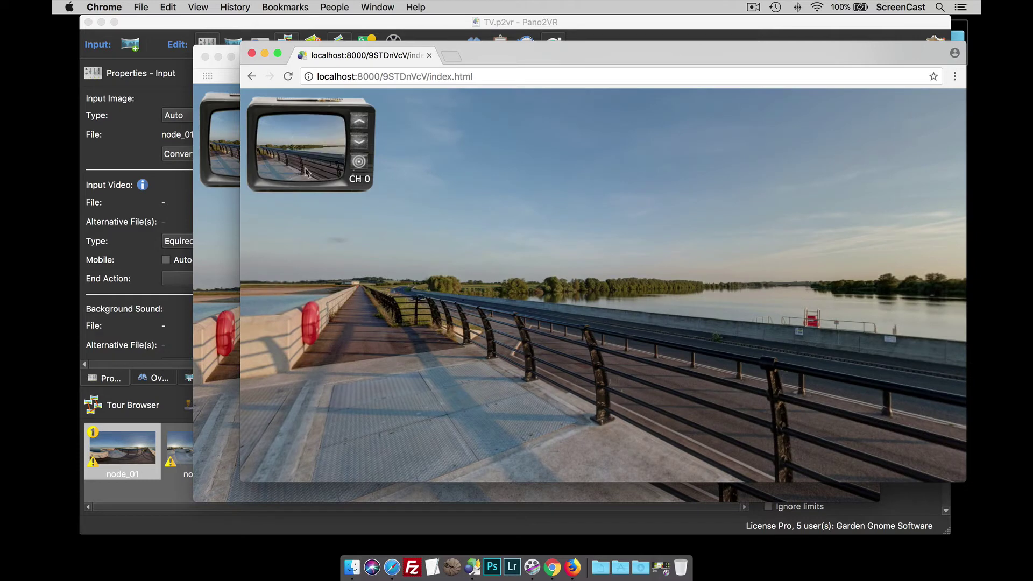
{"action": "left_click", "coordinate": [576, 562]}
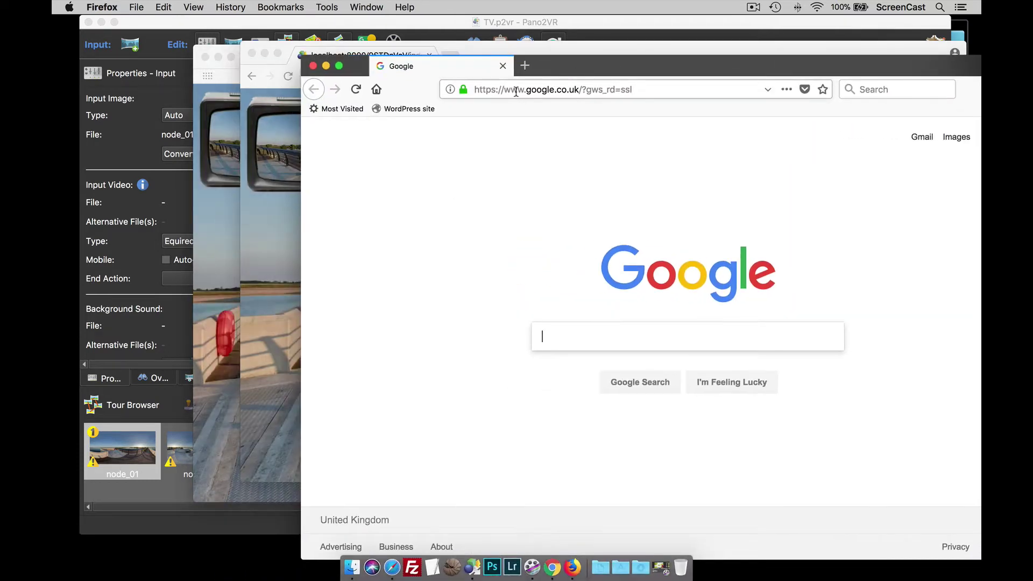
- Load the localhost:8000 tour in Firefox
{"action": "left_click", "coordinate": [516, 90]}
{"action": "type", "text": "localhost:8000/9STDnVcV/index.html"}
{"action": "key", "text": "Return"}
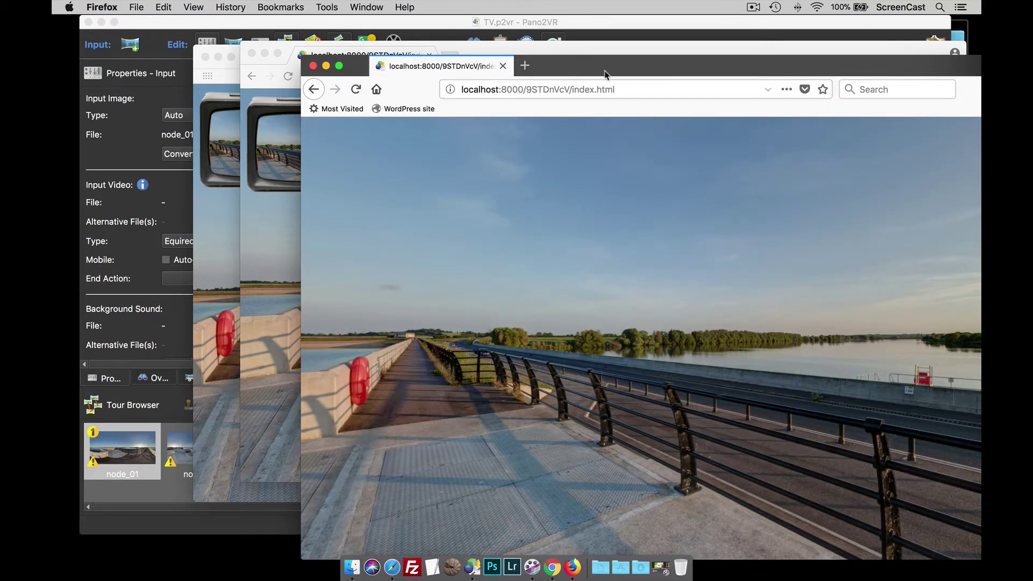
{"action": "left_click_drag", "start_coordinate": [598, 69], "coordinate": [622, 64]}
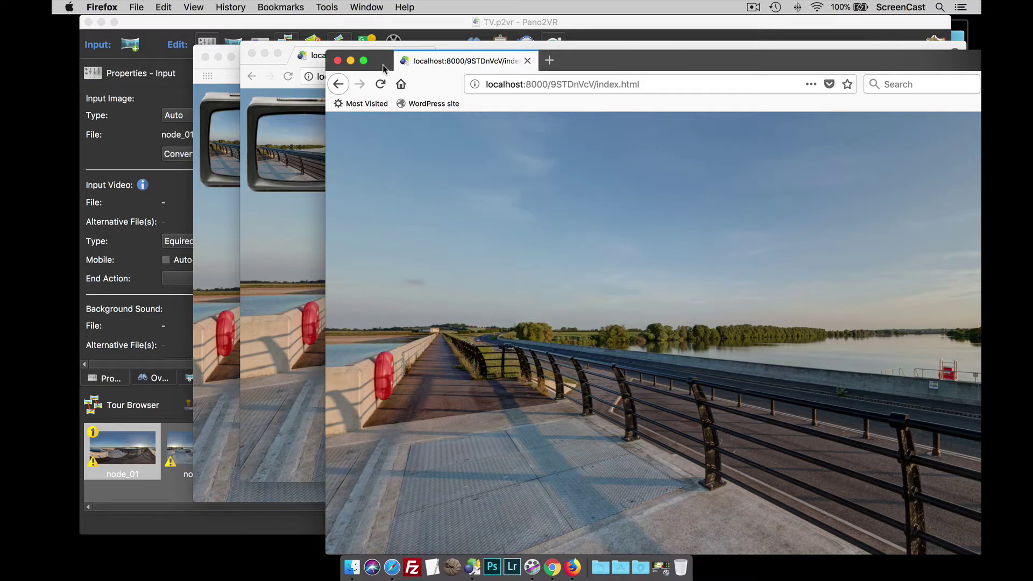
- Close both Firefox windows and the Safari tour preview
{"action": "left_click", "coordinate": [337, 60]}
{"action": "left_click", "coordinate": [252, 53]}
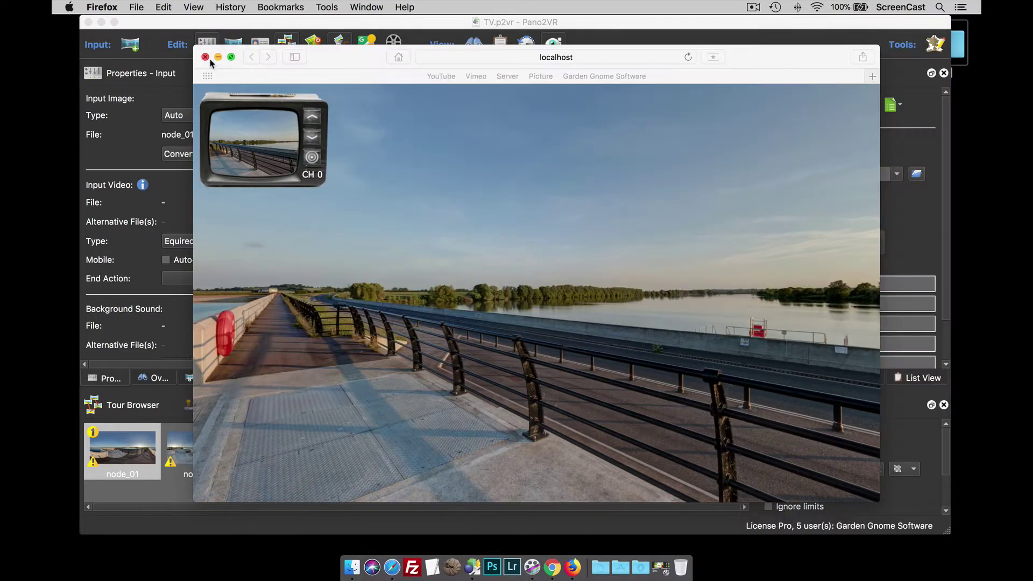
{"action": "left_click", "coordinate": [206, 57]}
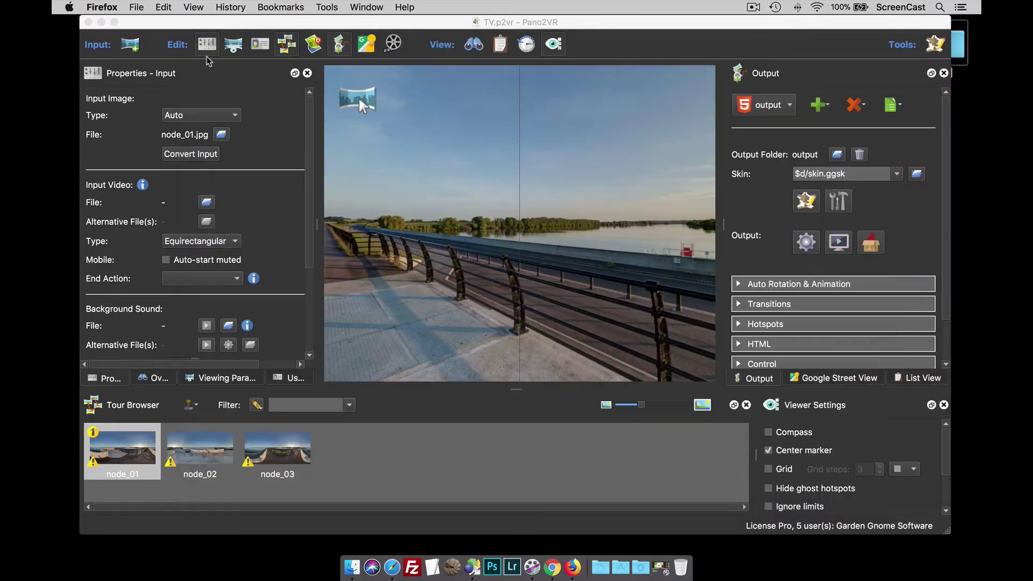
- Reopen skin.ggsk in the Skin Editor from the Output panel
{"action": "left_click", "coordinate": [807, 204]}
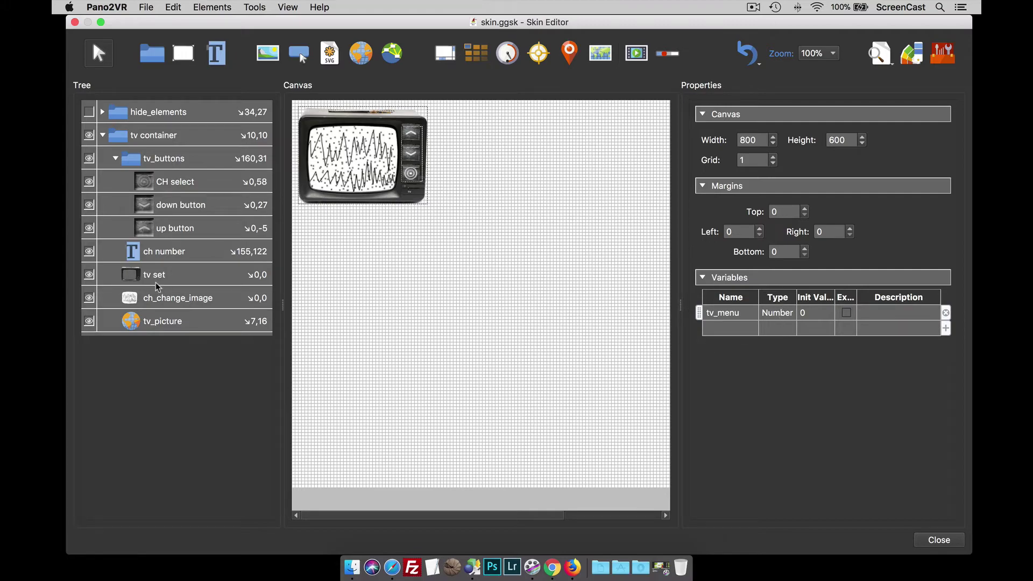
- Select the CH select button and open its node_01 Mouse Click action settings
{"action": "left_click", "coordinate": [192, 184]}
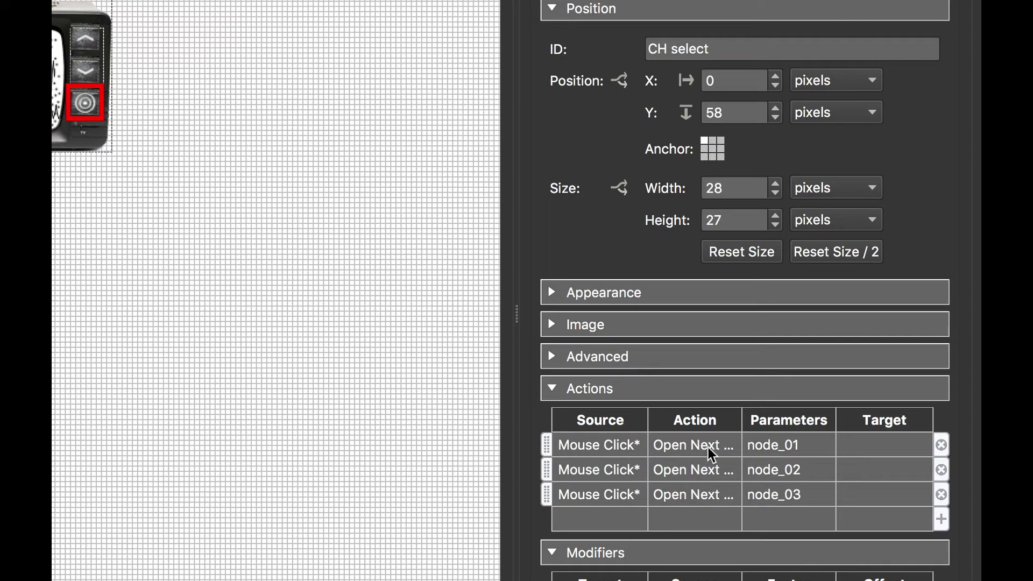
{"action": "left_click", "coordinate": [619, 449]}
{"action": "double_click", "coordinate": [619, 449]}
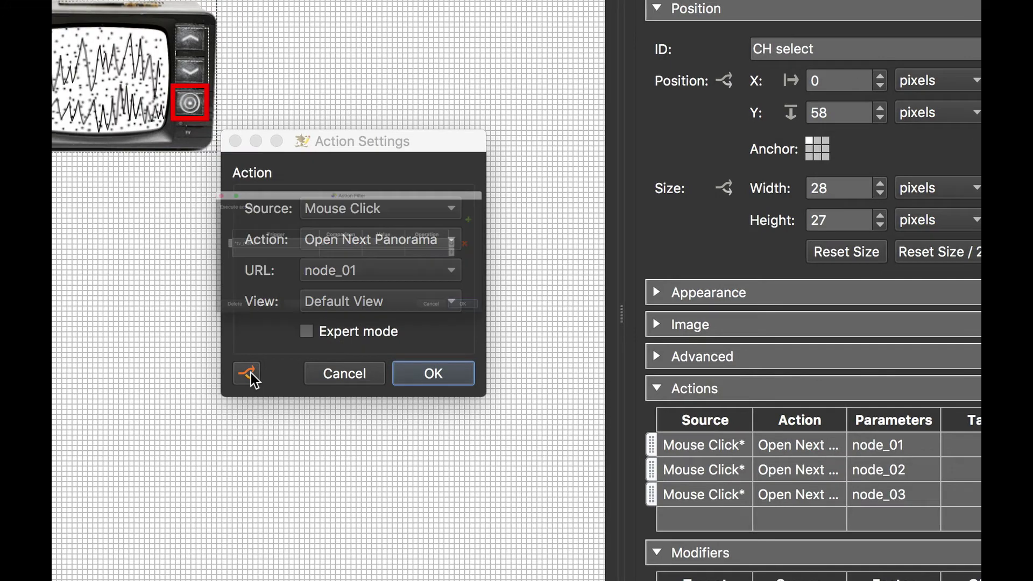
- Check that the node_01 action's filter requires tv_menu = 0, leaving it unchanged
{"action": "left_click", "coordinate": [144, 374]}
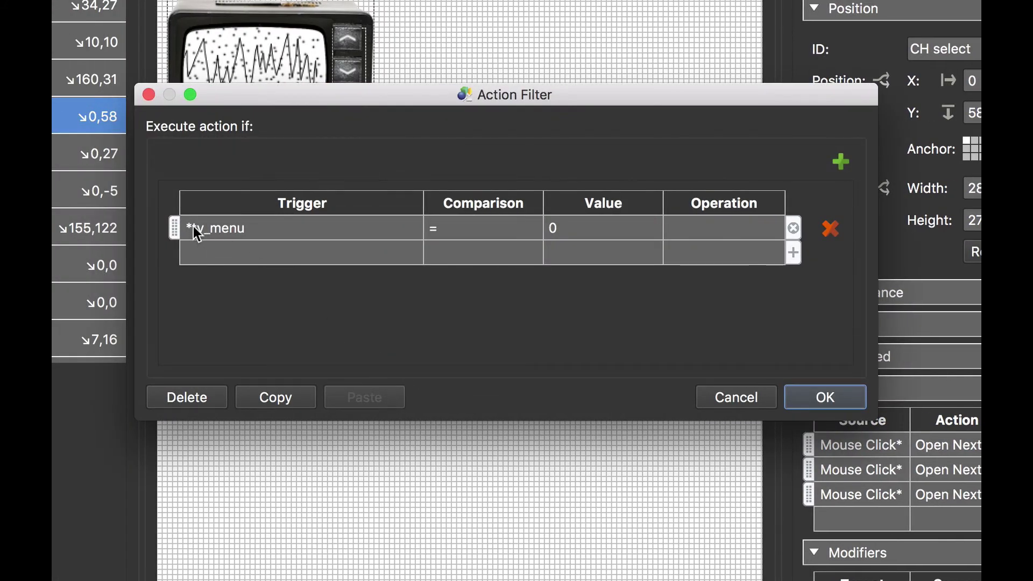
{"action": "left_click", "coordinate": [824, 399]}
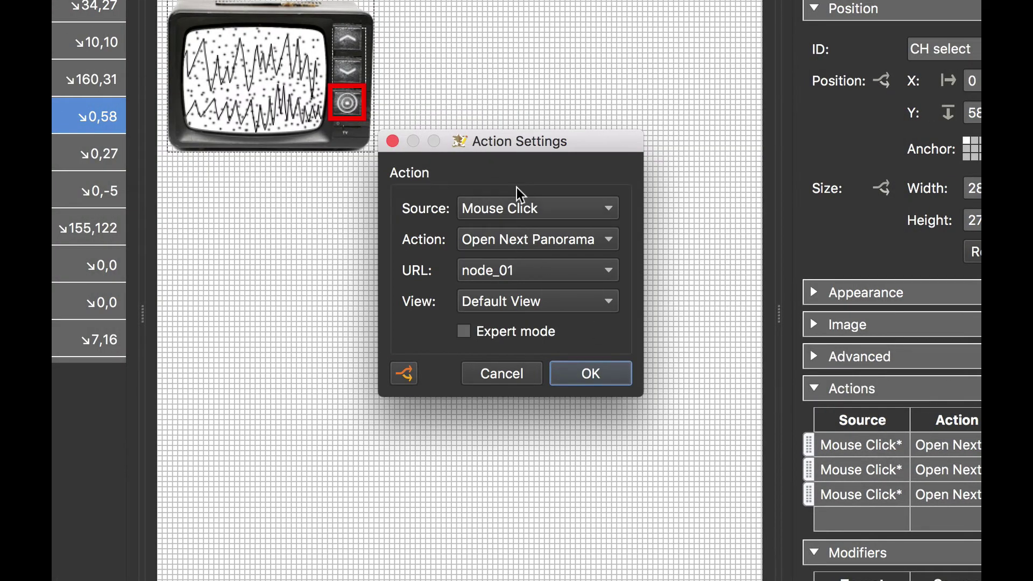
{"action": "left_click", "coordinate": [506, 373]}
- Check the node_02 action's filter is tv_menu = 1 and confirm its settings
{"action": "double_click", "coordinate": [861, 470]}
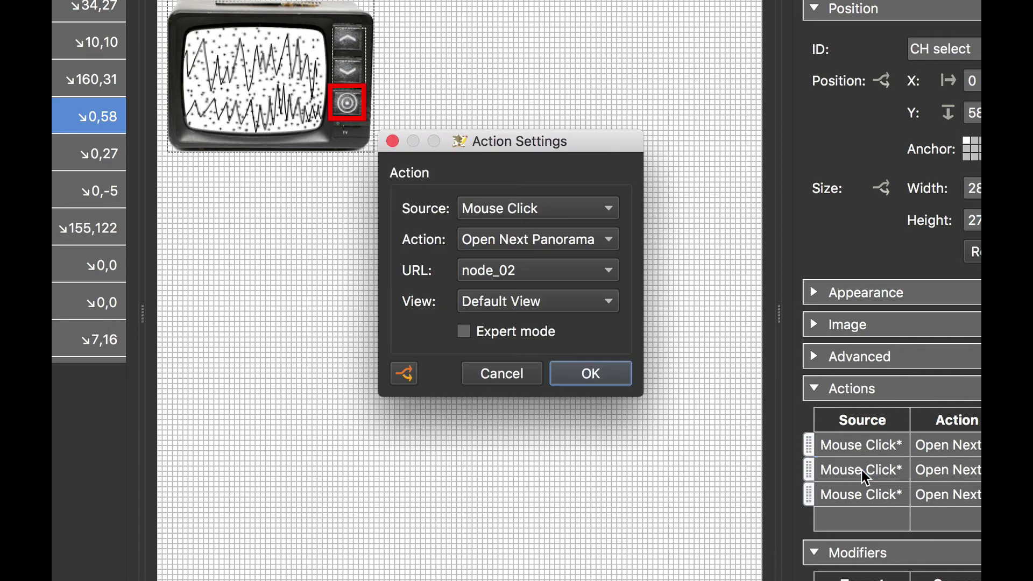
{"action": "left_click", "coordinate": [408, 372]}
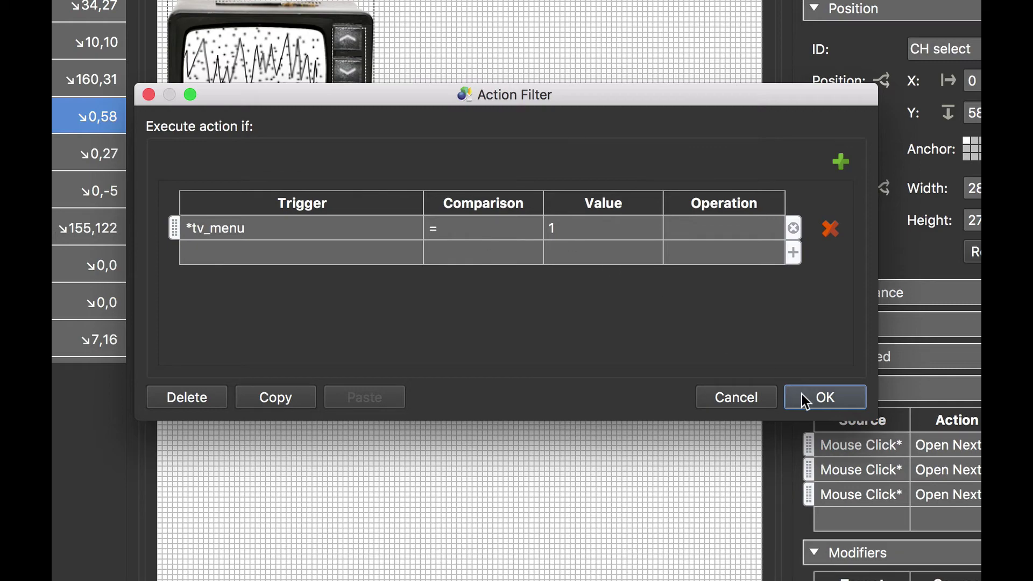
{"action": "left_click", "coordinate": [825, 399]}
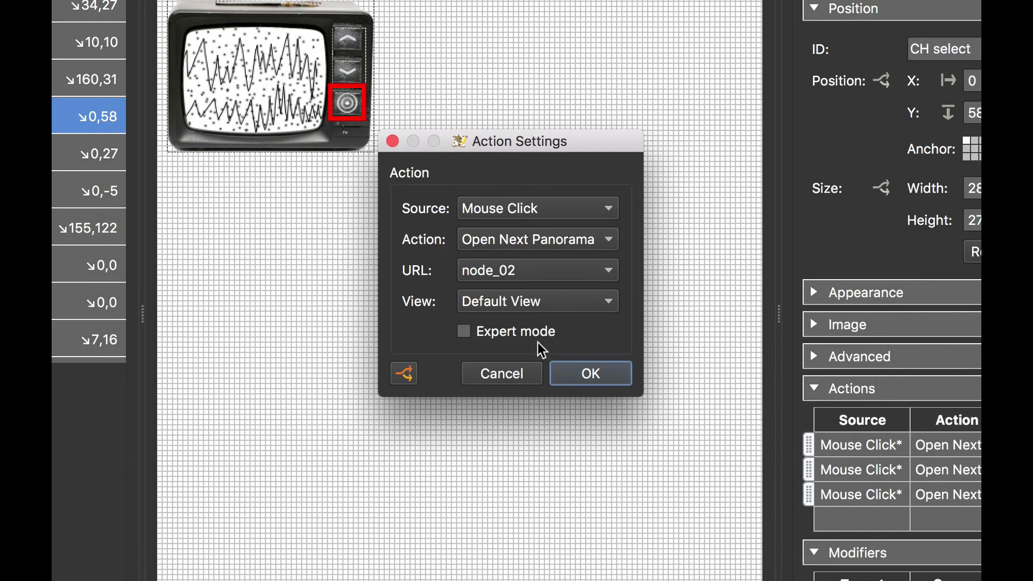
{"action": "left_click", "coordinate": [590, 377]}
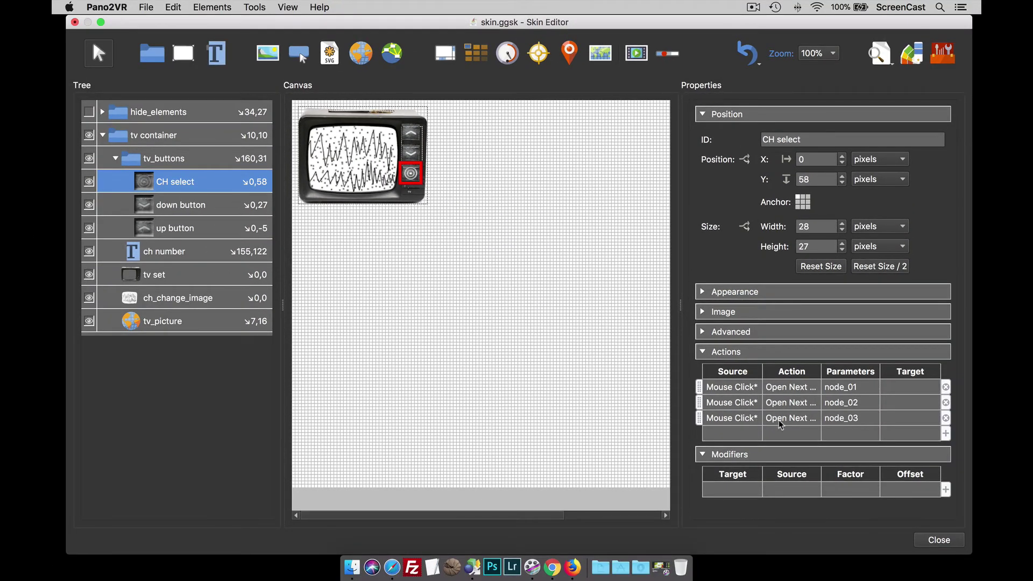
- Save skin.ggsk and regenerate the tour output, overwriting the existing files
{"action": "left_click", "coordinate": [939, 539]}
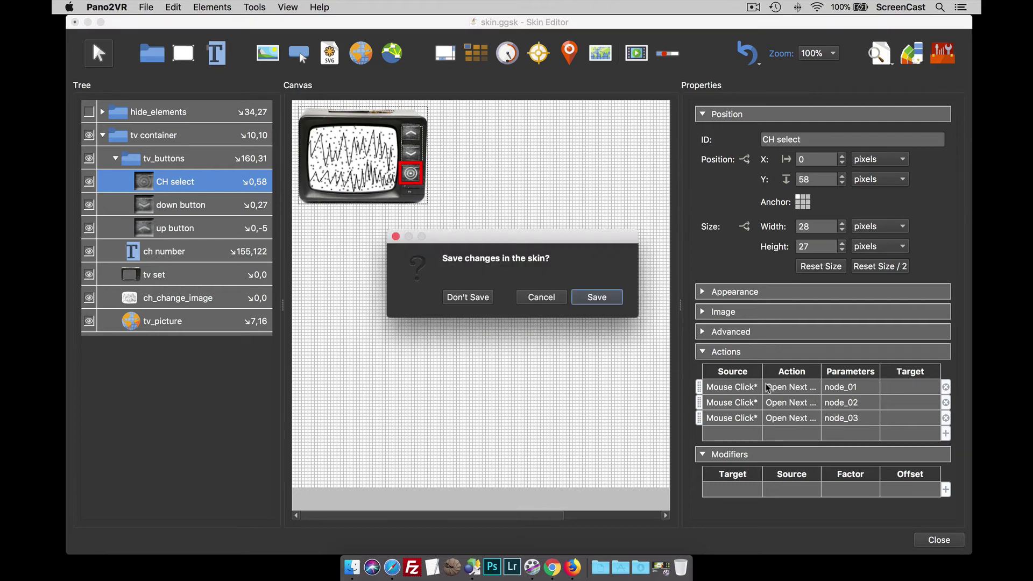
{"action": "left_click", "coordinate": [598, 300]}
{"action": "left_click", "coordinate": [806, 242]}
{"action": "left_click", "coordinate": [604, 287]}
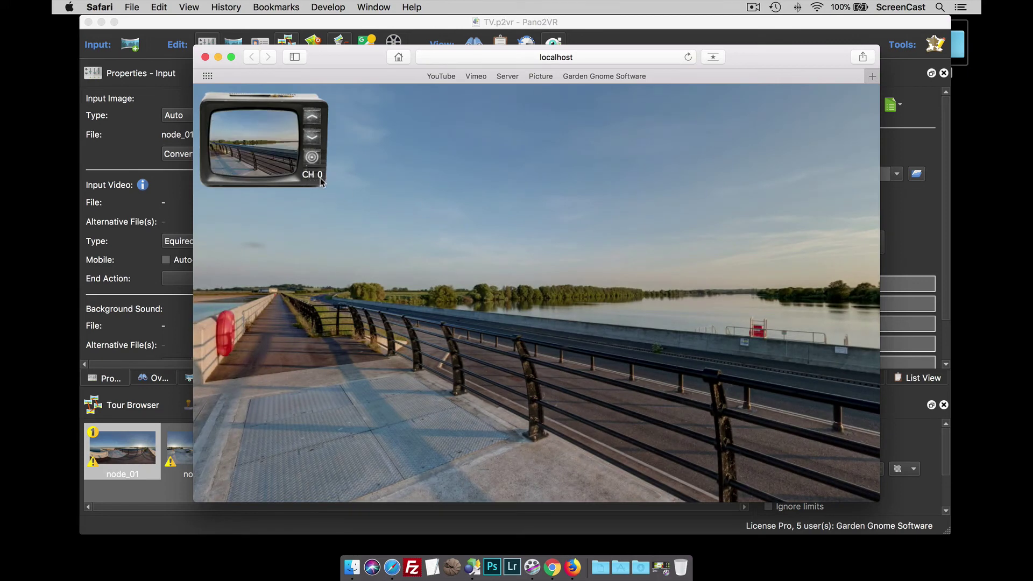
- Step the Safari TV up to CH 2 and load its riverside panorama as the main view
{"action": "left_click", "coordinate": [315, 120]}
{"action": "left_click", "coordinate": [315, 120]}
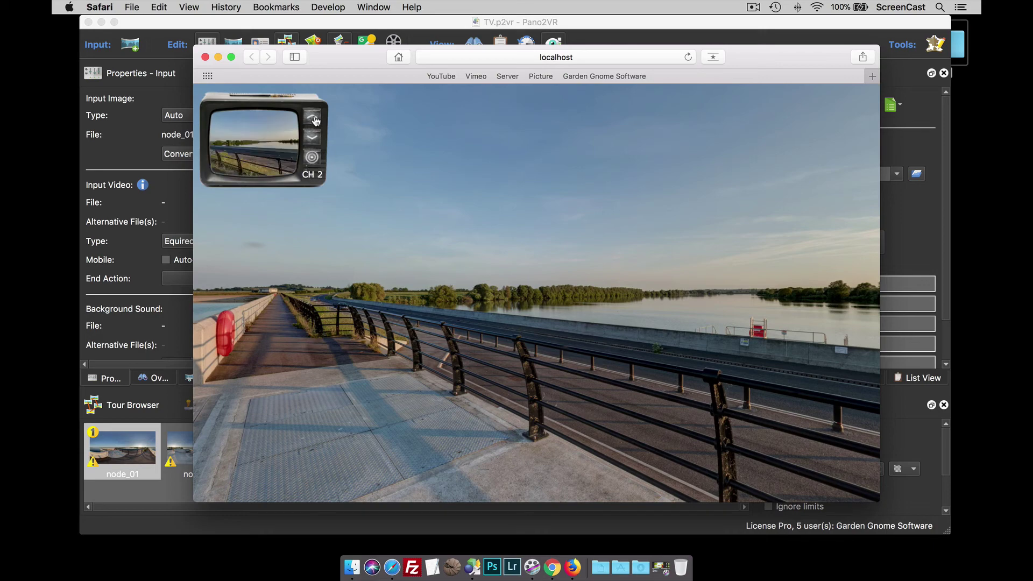
{"action": "left_click", "coordinate": [314, 157]}
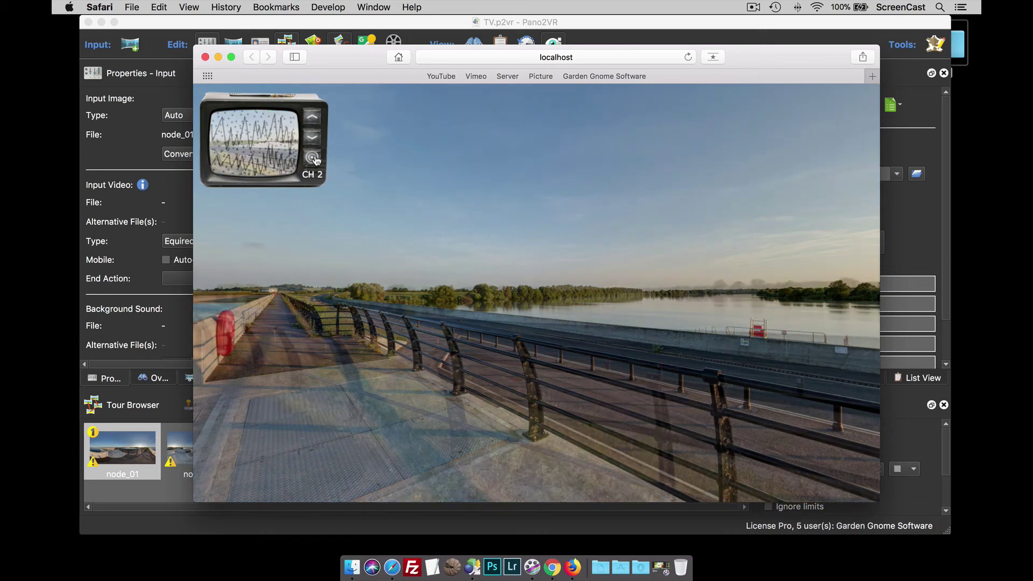